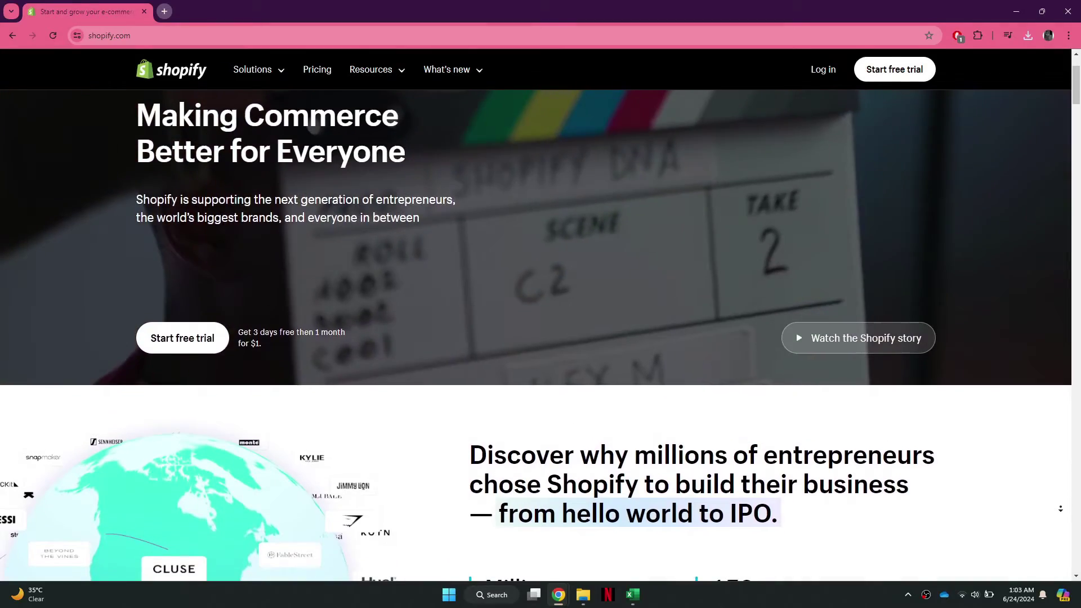
pyautogui.scroll(-1, 540, 338)
pyautogui.scroll(-1, 541, 339)
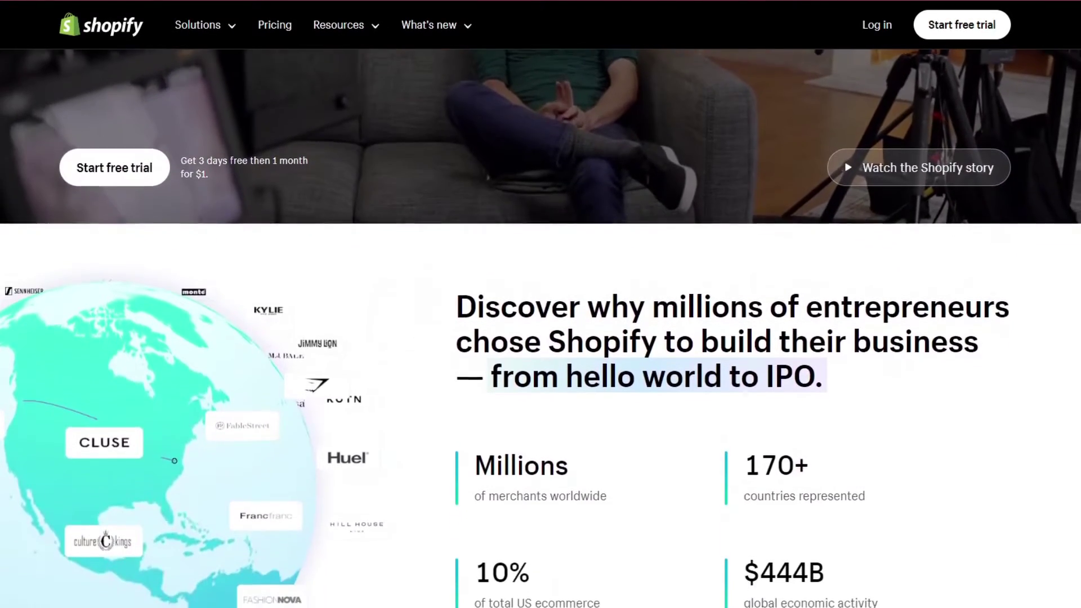
pyautogui.scroll(-1, 541, 338)
pyautogui.scroll(-1, 541, 338)
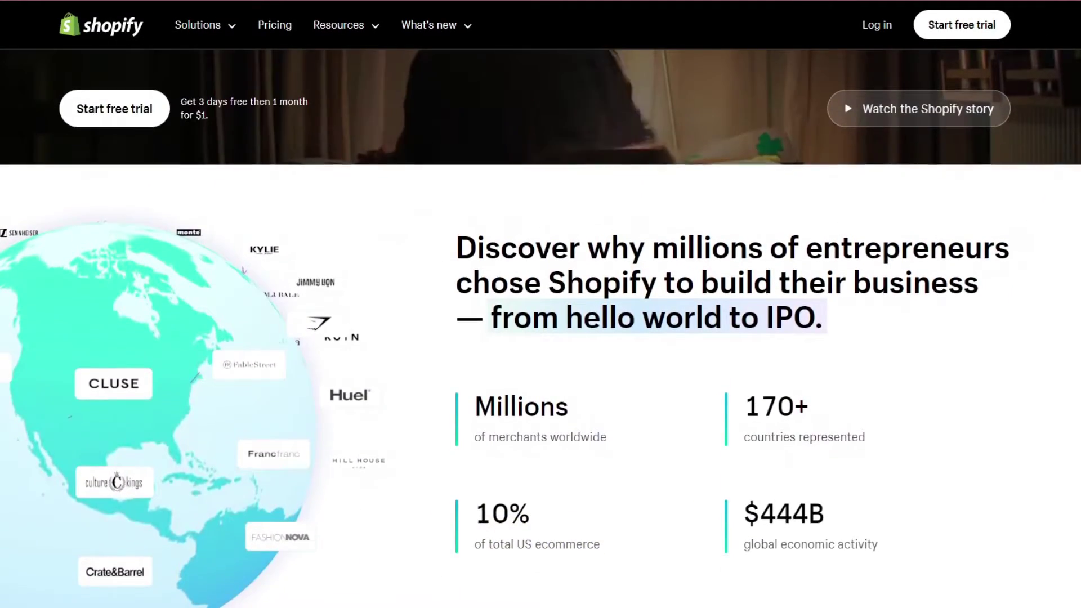
pyautogui.scroll(-1, 541, 338)
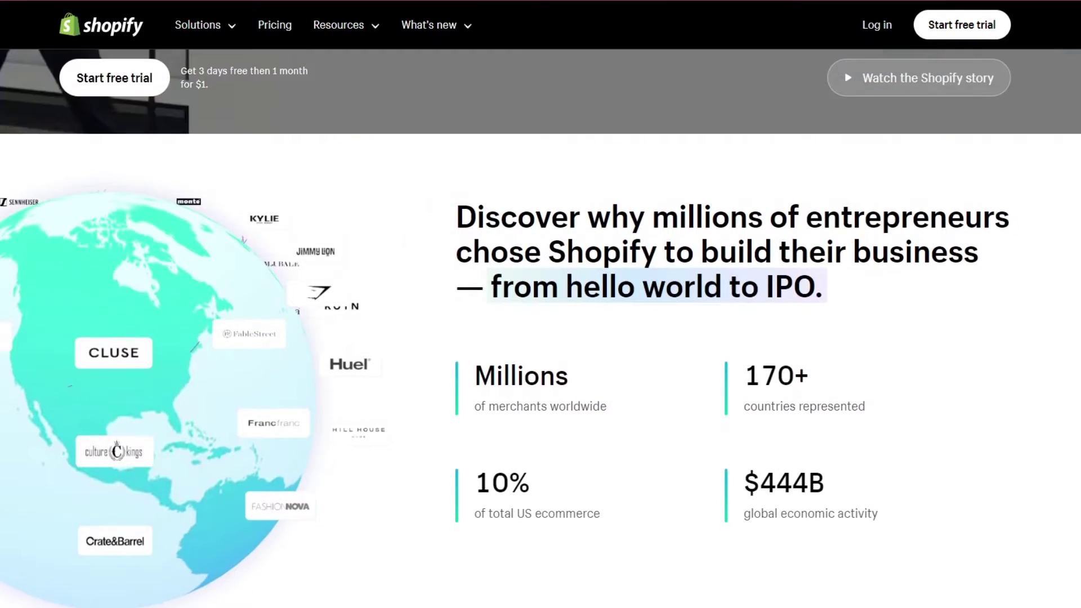
pyautogui.scroll(-1, 541, 338)
pyautogui.scroll(-1, 541, 339)
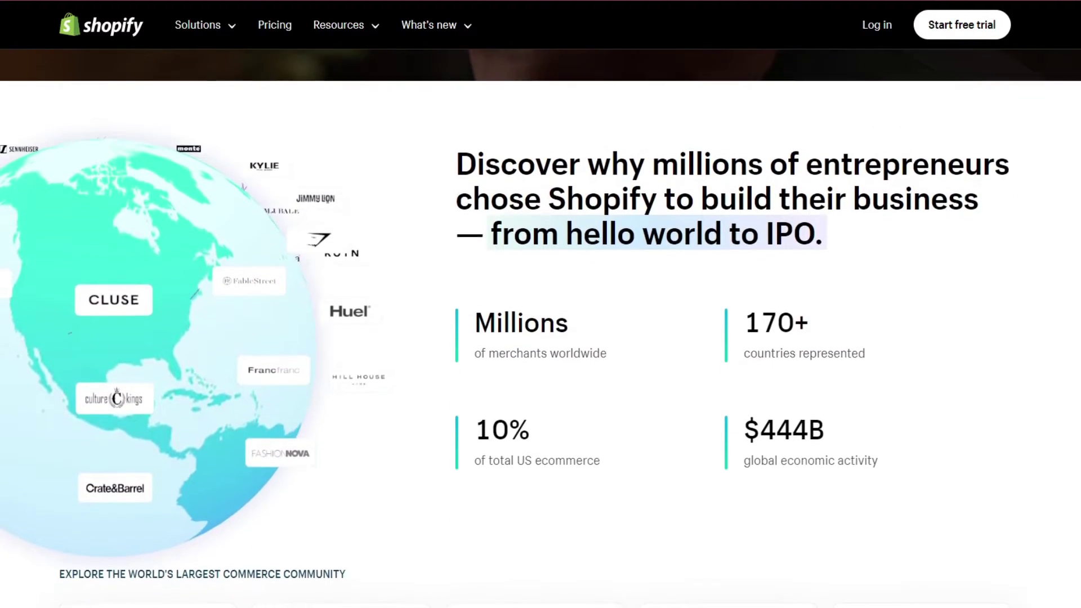
pyautogui.scroll(-1, 541, 338)
pyautogui.scroll(-1, 541, 338)
pyautogui.scroll(-1, 540, 338)
pyautogui.scroll(-1, 541, 337)
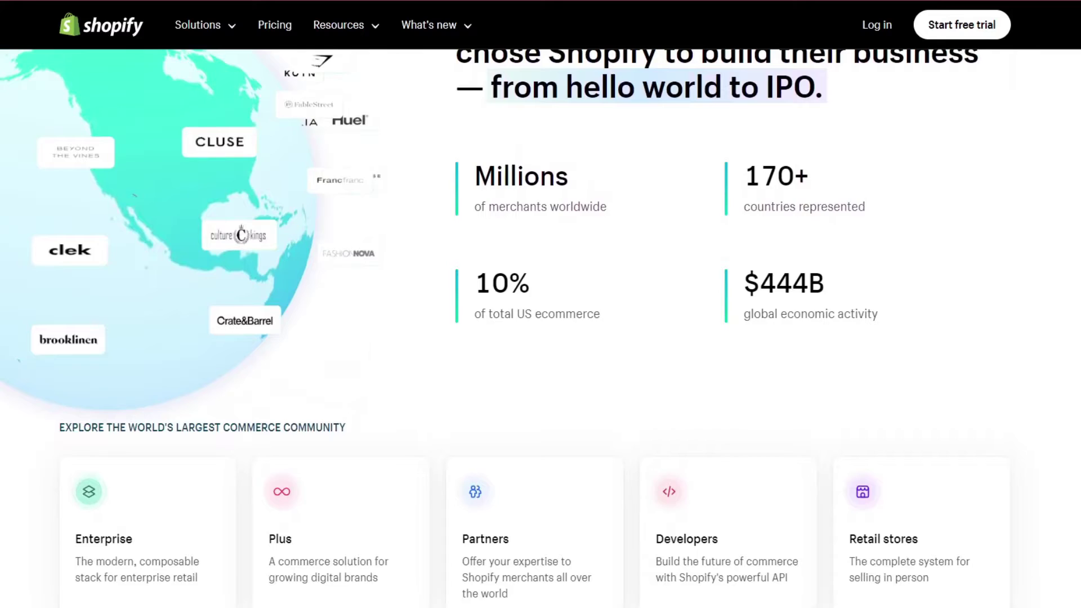
pyautogui.scroll(-1, 541, 339)
pyautogui.scroll(-1, 540, 338)
pyautogui.scroll(-1, 541, 338)
pyautogui.scroll(-1, 541, 338)
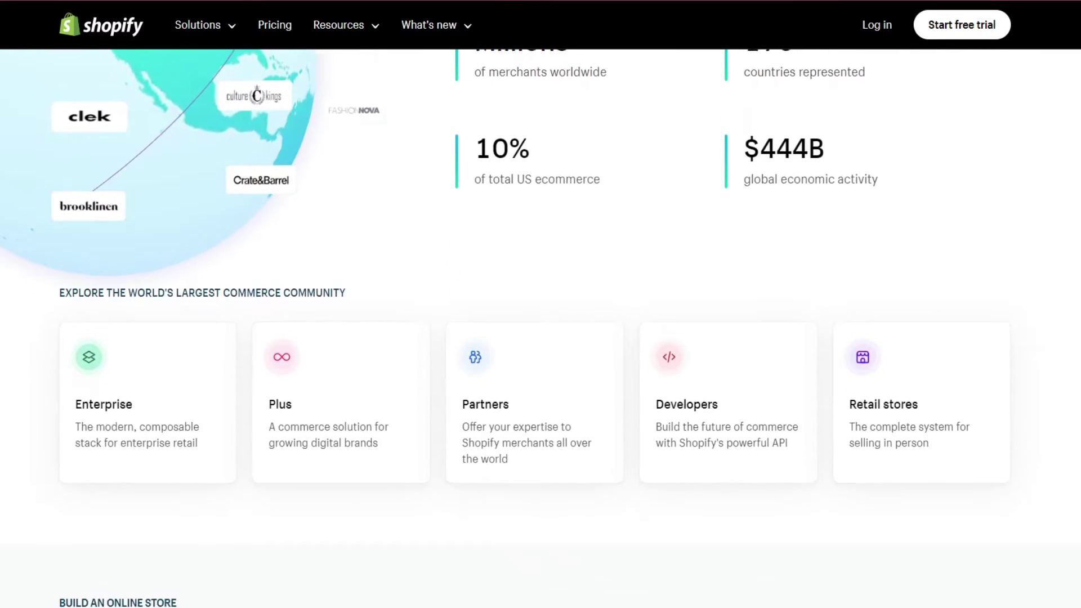
pyautogui.scroll(-1, 541, 338)
pyautogui.scroll(-1, 541, 338)
pyautogui.scroll(-1, 541, 338)
pyautogui.scroll(-1, 541, 337)
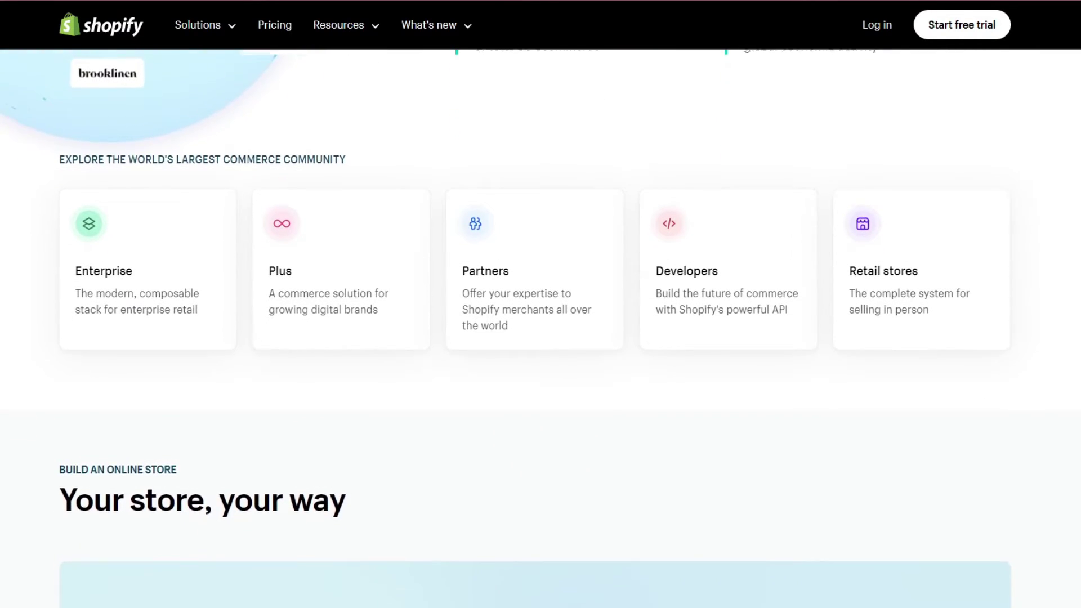
pyautogui.scroll(-1, 541, 337)
pyautogui.scroll(-1, 541, 338)
pyautogui.scroll(-1, 541, 338)
pyautogui.scroll(-1, 541, 338)
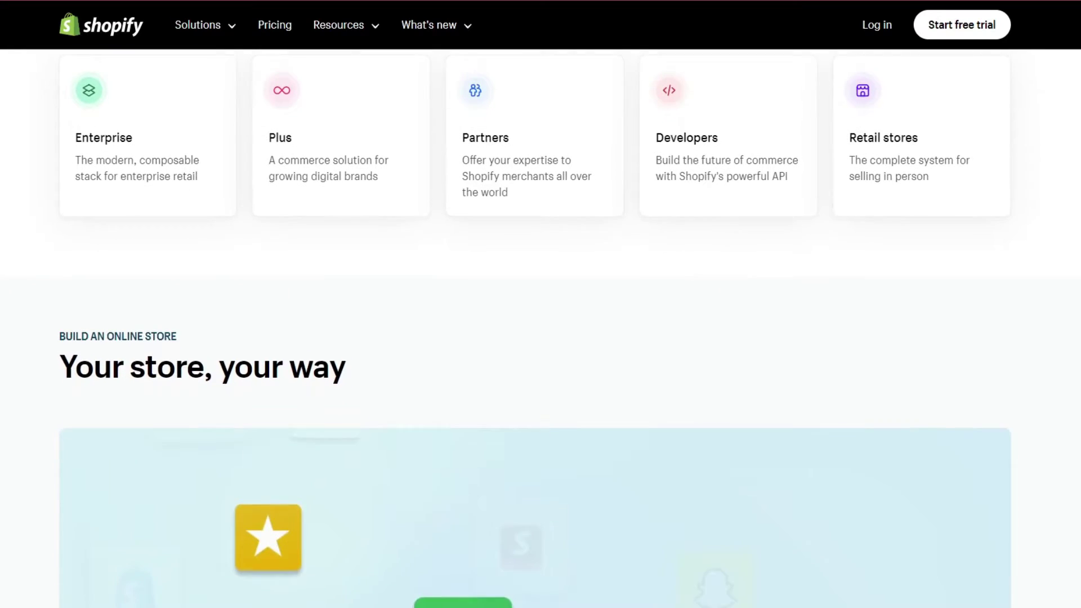
pyautogui.scroll(-1, 541, 338)
pyautogui.scroll(-1, 541, 338)
pyautogui.scroll(-1, 542, 338)
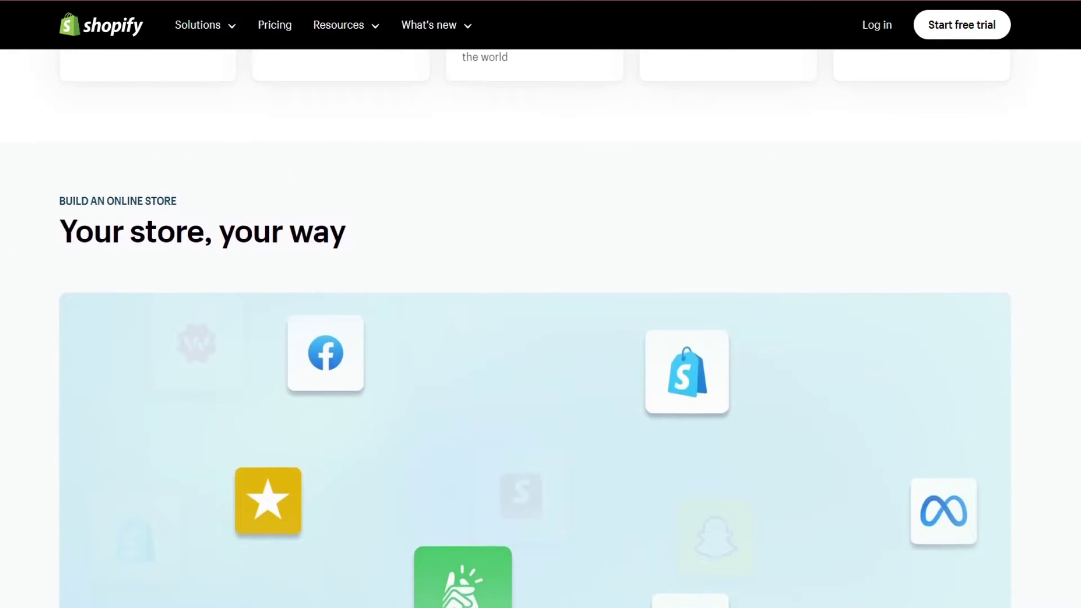
pyautogui.scroll(-1, 541, 338)
pyautogui.scroll(-1, 541, 338)
pyautogui.scroll(-1, 540, 338)
pyautogui.scroll(-1, 540, 339)
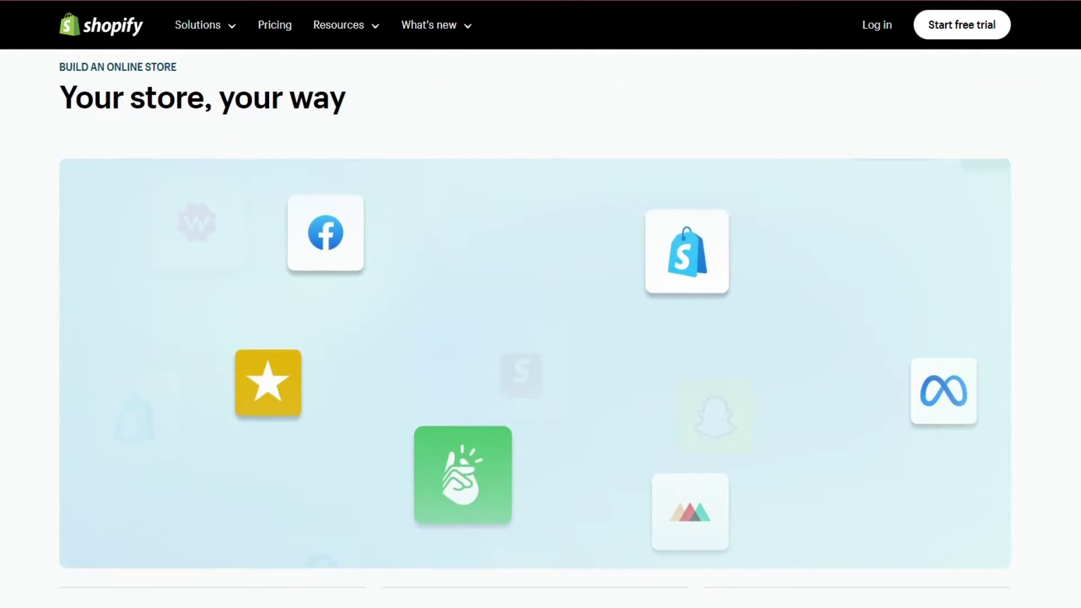
pyautogui.scroll(-1, 541, 339)
pyautogui.scroll(-1, 541, 338)
pyautogui.scroll(-1, 541, 338)
pyautogui.scroll(-1, 540, 339)
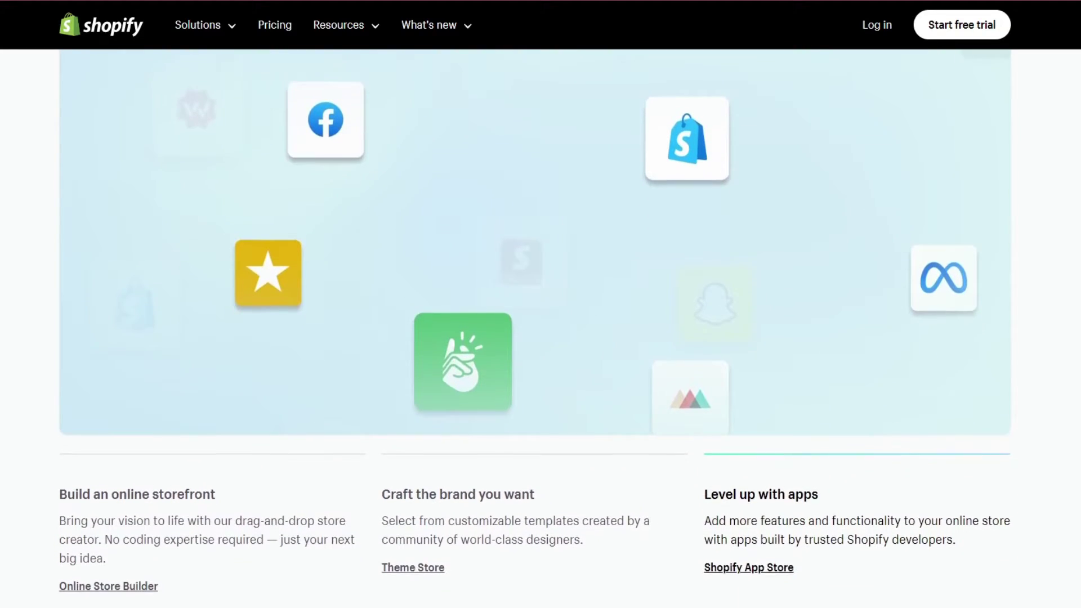
pyautogui.scroll(-1, 541, 338)
pyautogui.scroll(-1, 540, 339)
pyautogui.scroll(-1, 541, 337)
pyautogui.scroll(-1, 541, 339)
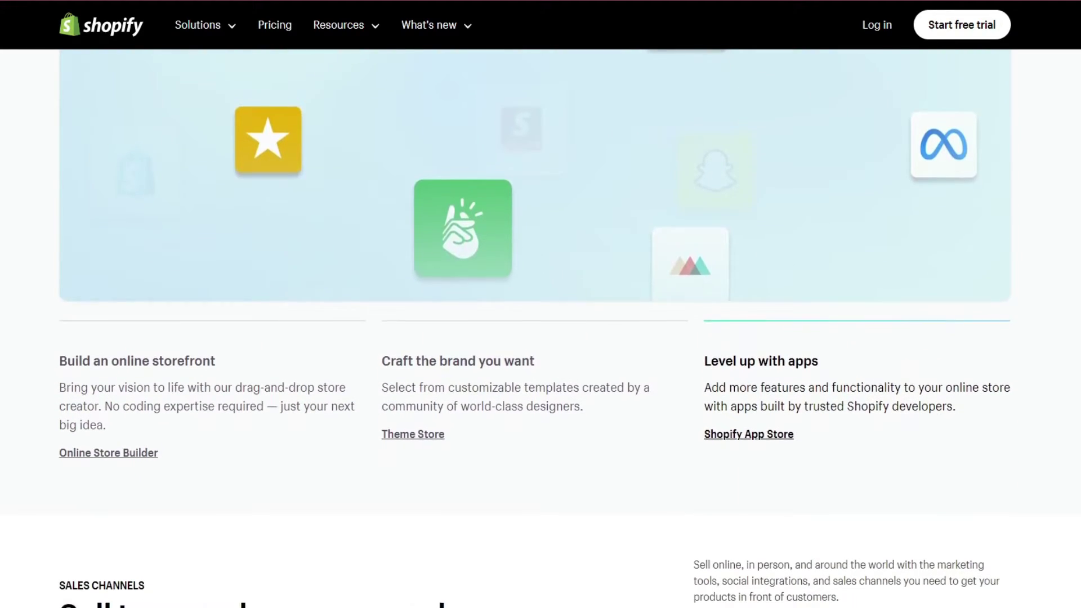
pyautogui.scroll(-1, 540, 338)
pyautogui.scroll(-1, 541, 338)
pyautogui.scroll(-1, 541, 338)
pyautogui.scroll(-1, 540, 338)
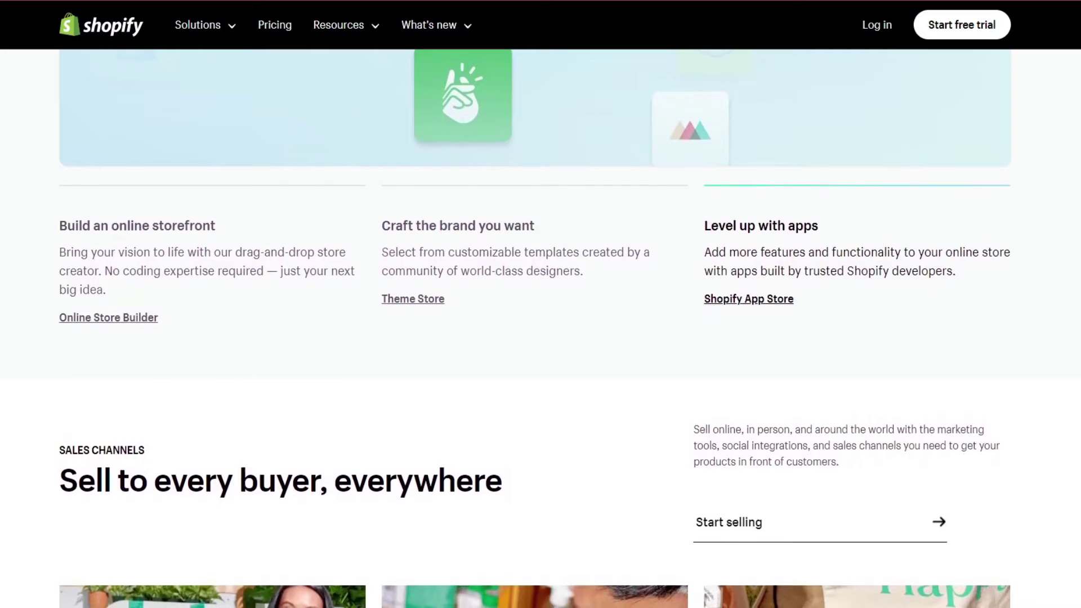
pyautogui.scroll(-1, 541, 338)
pyautogui.scroll(-1, 542, 338)
pyautogui.scroll(-1, 540, 338)
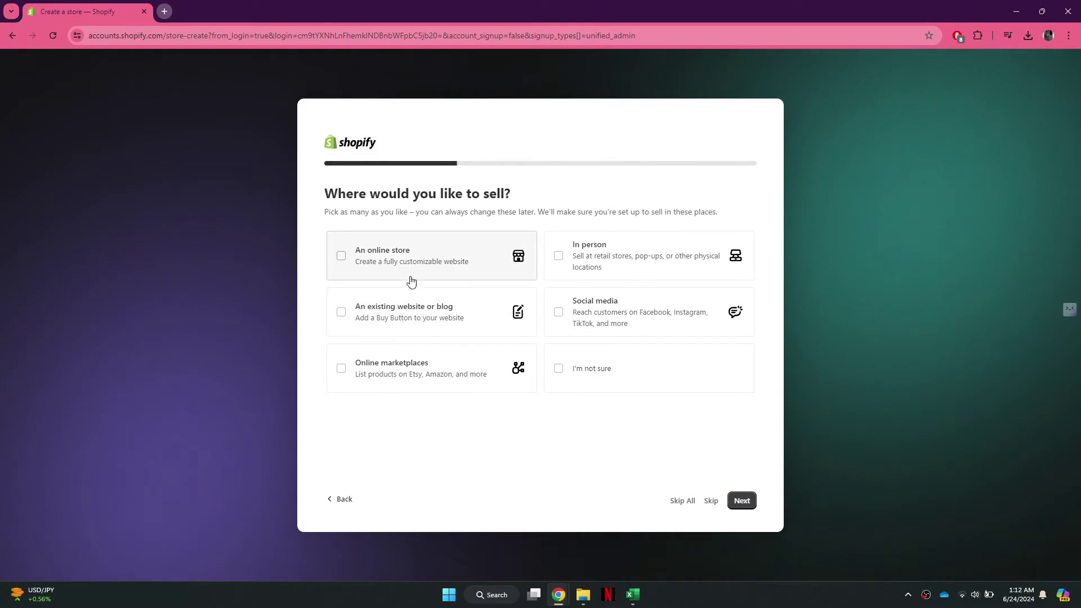
# Step: Select an online store and social media as sales places, then continue to what to sell first
pyautogui.click(402, 279)
pyautogui.click(643, 313)
pyautogui.click(742, 500)
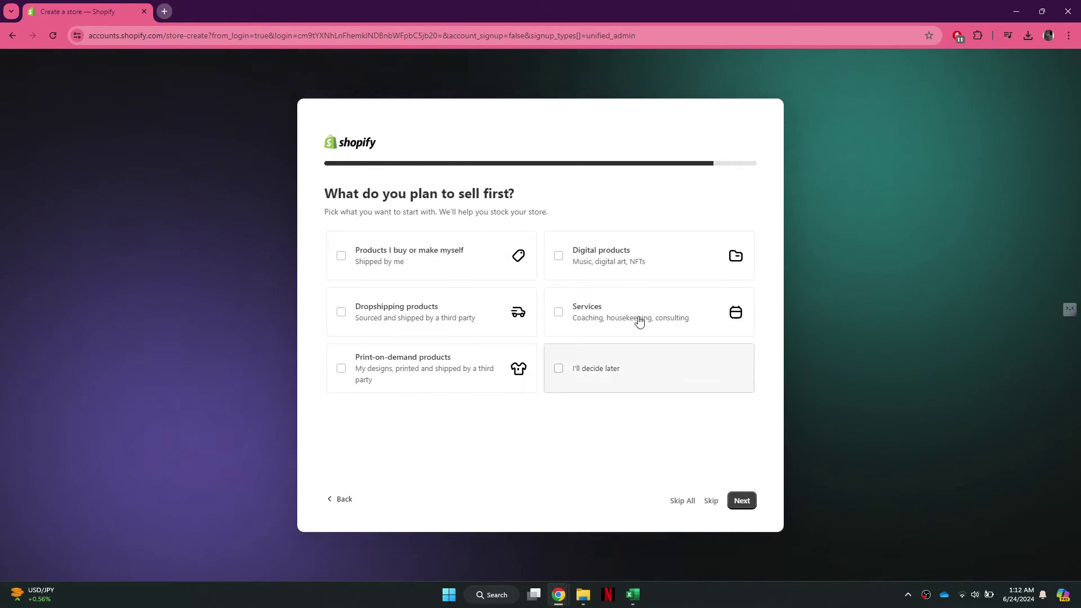